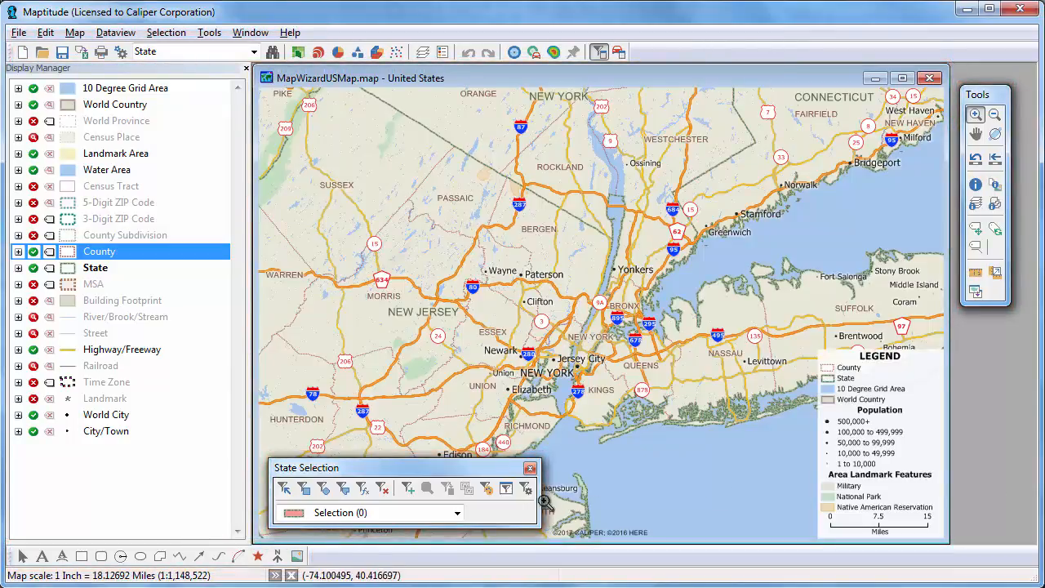
# Dock the floating State Selection toolbar in the bottom toolbar row, off the map
pyautogui.moveTo(543, 496); pyautogui.dragTo(553, 558)
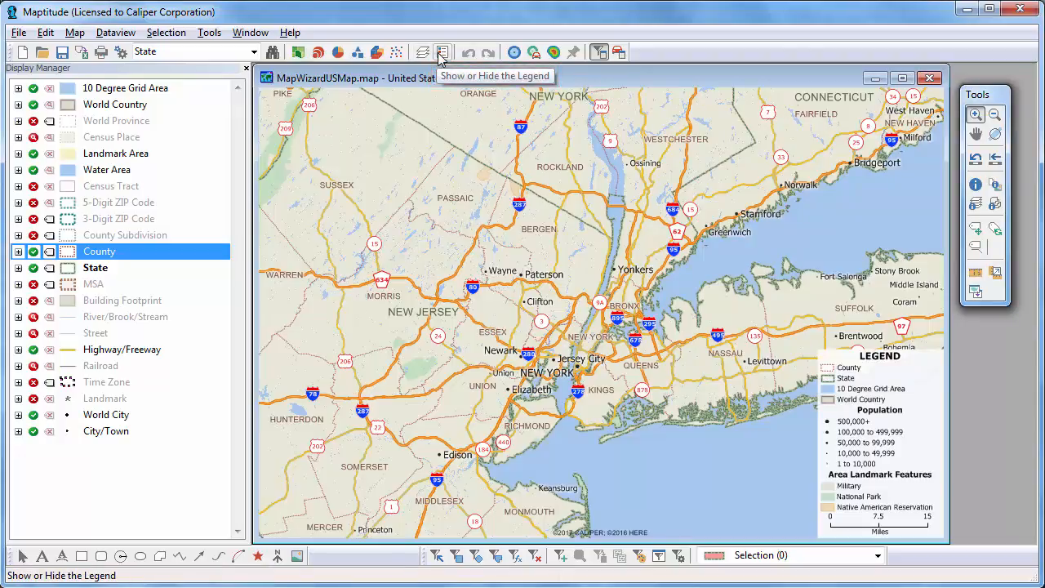
pyautogui.click(297, 54)
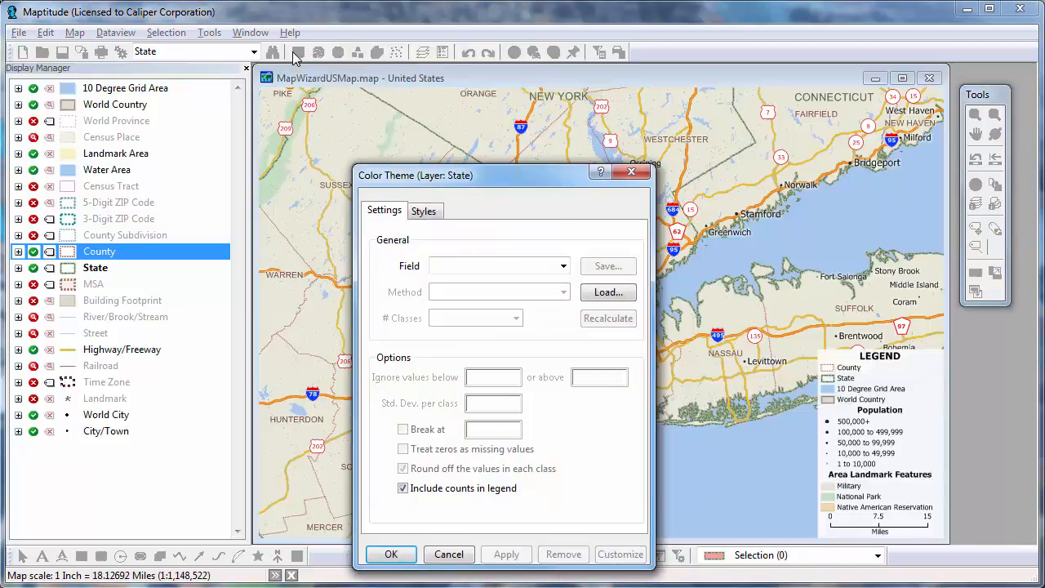
pyautogui.press('F1')
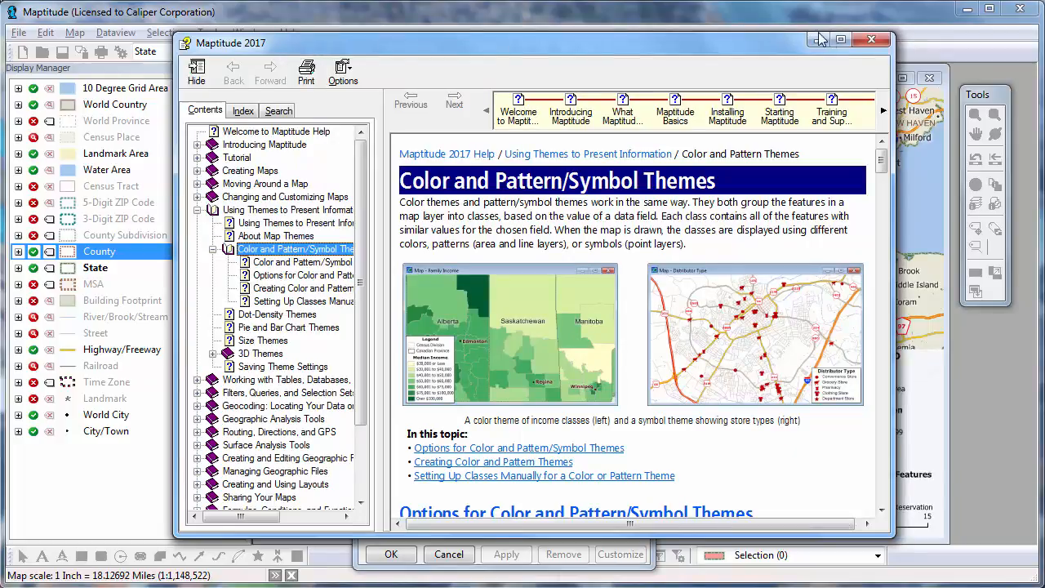
pyautogui.click(870, 39)
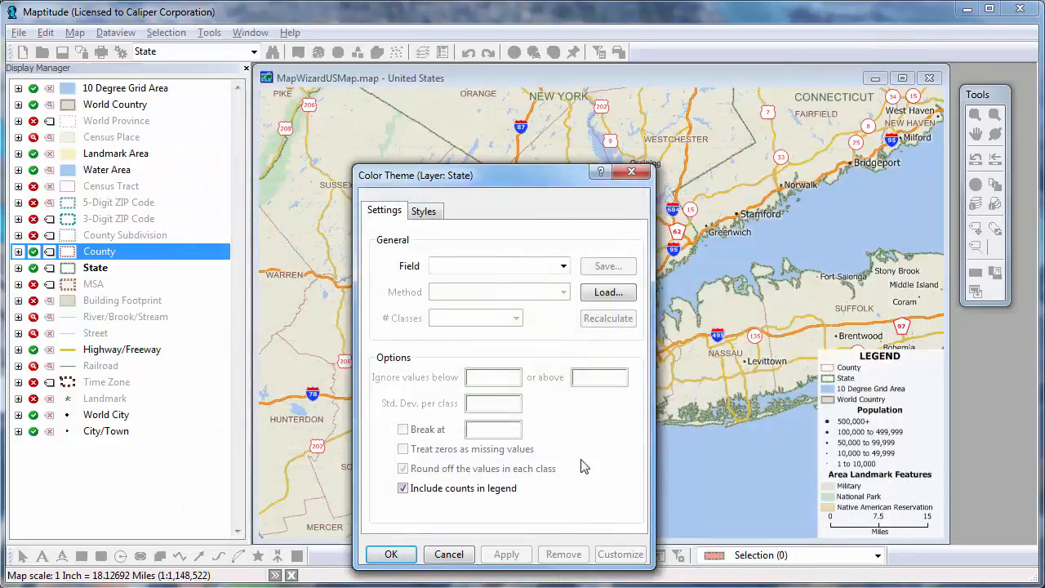
pyautogui.click(454, 555)
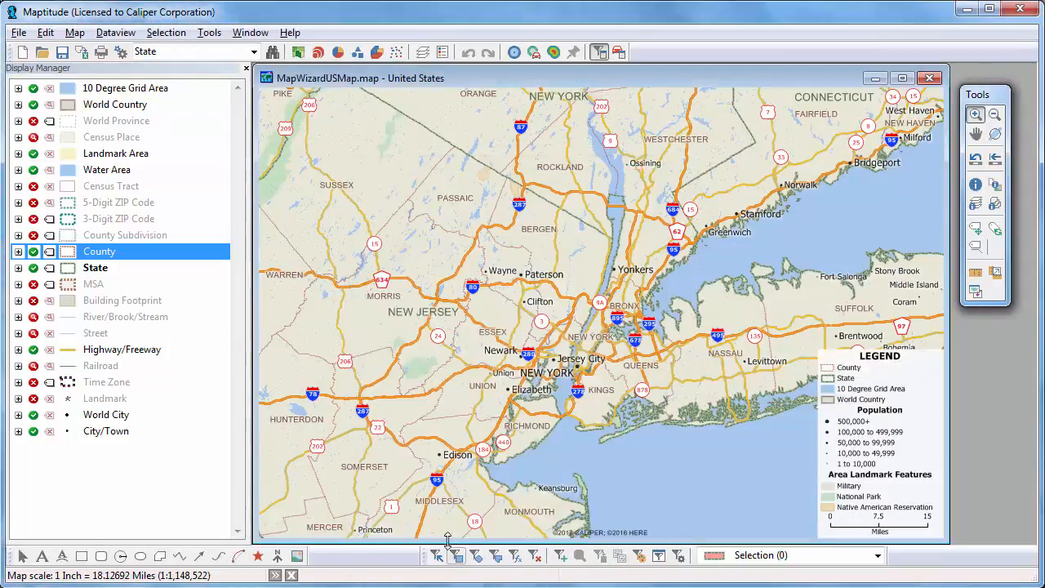
# Raise the NEW JERSEY label's Arial font size from 12 to 20 with Customize Style
pyautogui.rightClick(418, 316)
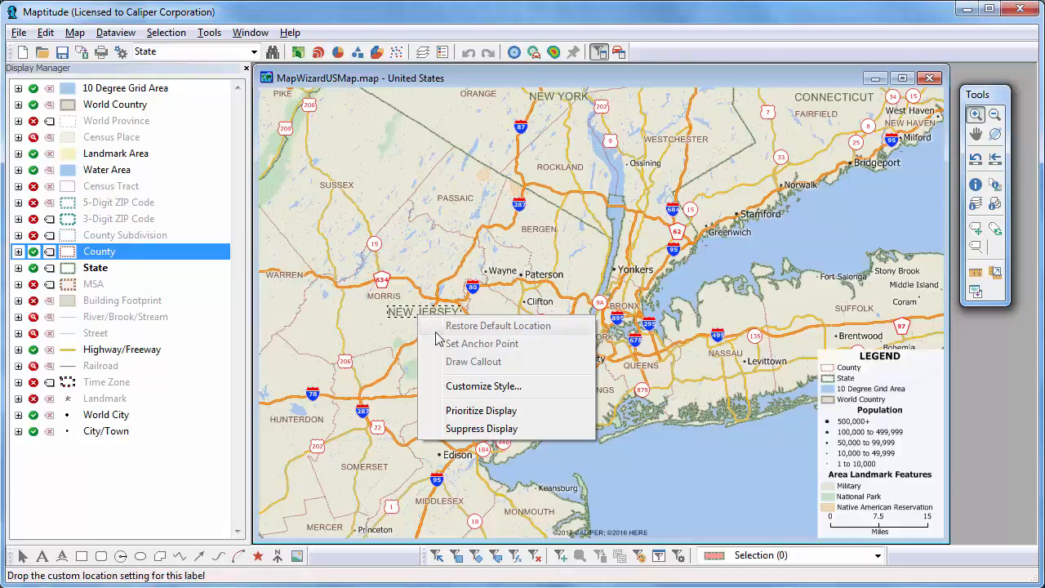
pyautogui.click(486, 389)
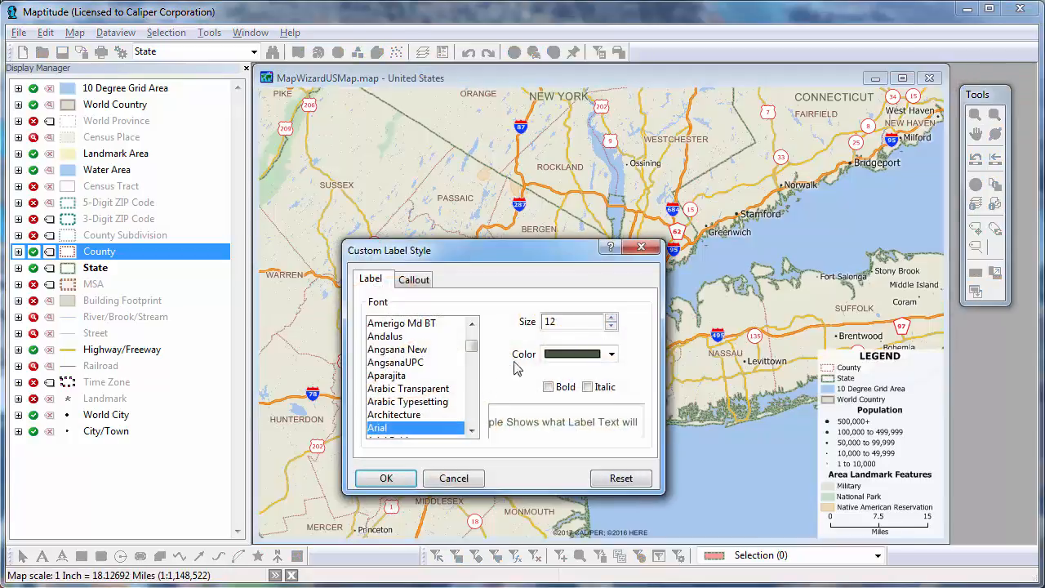
pyautogui.click(612, 318)
pyautogui.click(611, 317)
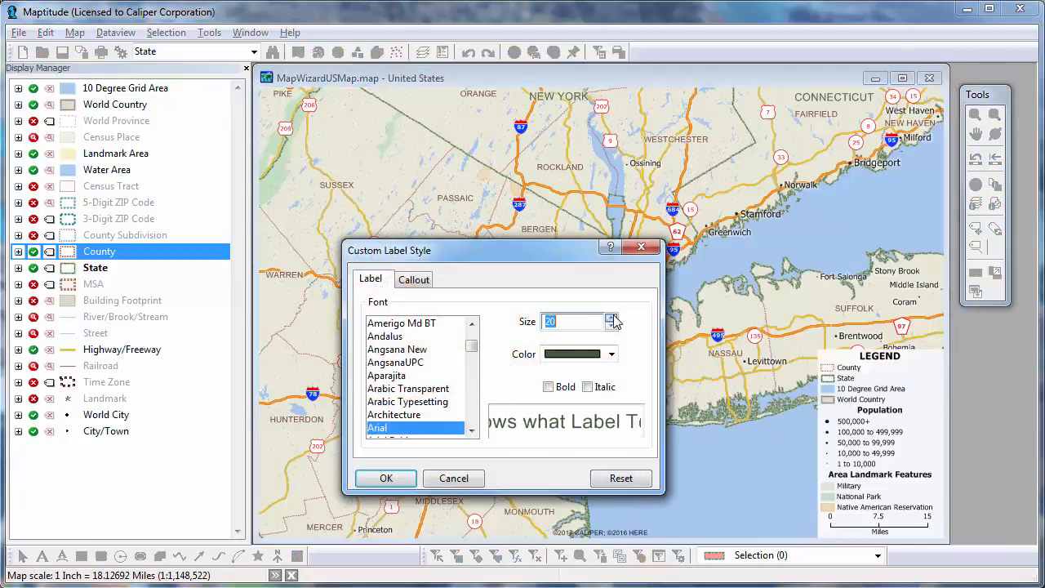
pyautogui.click(403, 481)
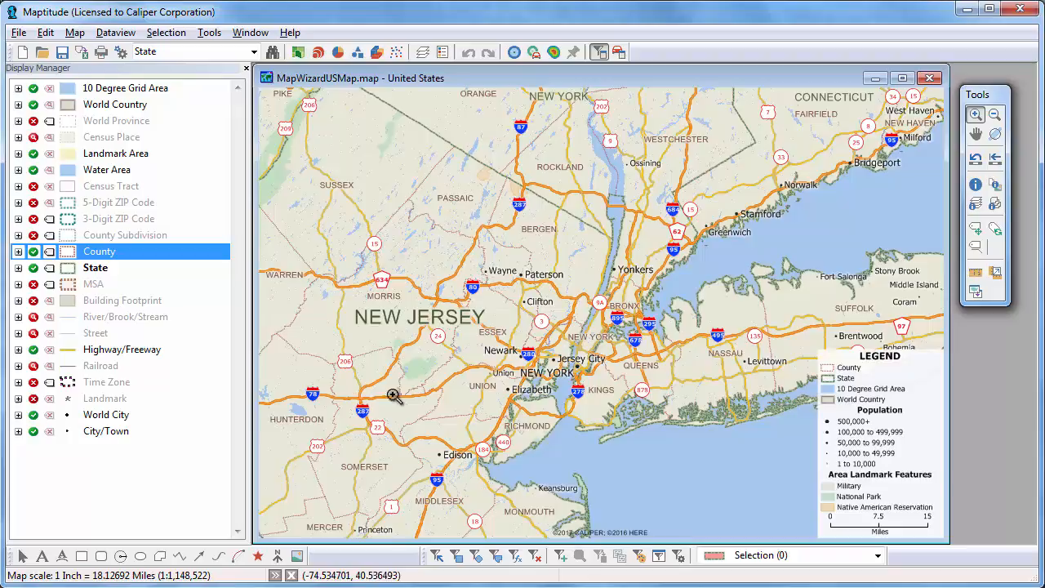
# Dismiss the map's context menu, then bring up the 5-Digit ZIP Code layer's options
pyautogui.rightClick(392, 177)
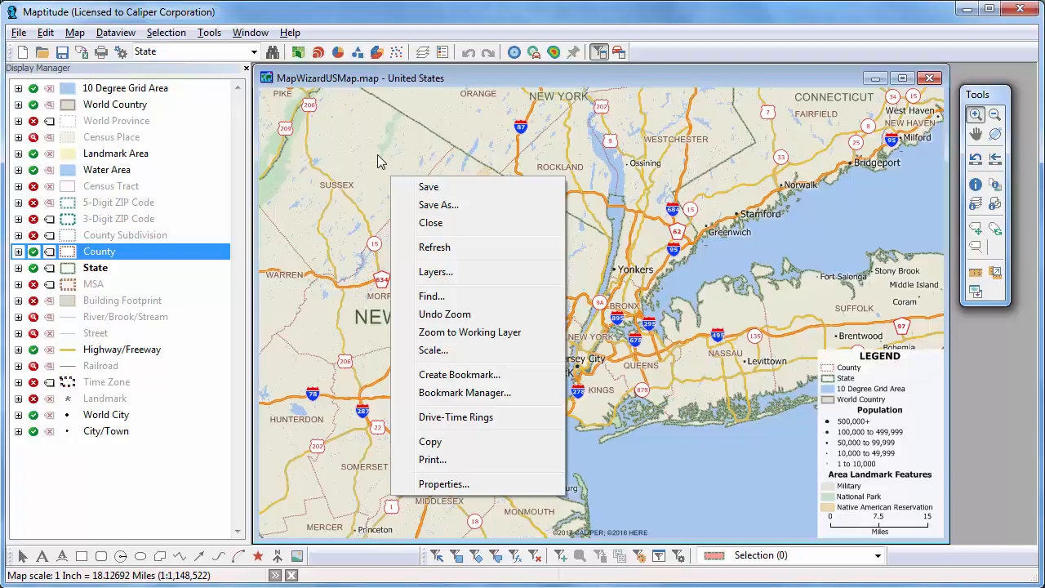
pyautogui.click(172, 76)
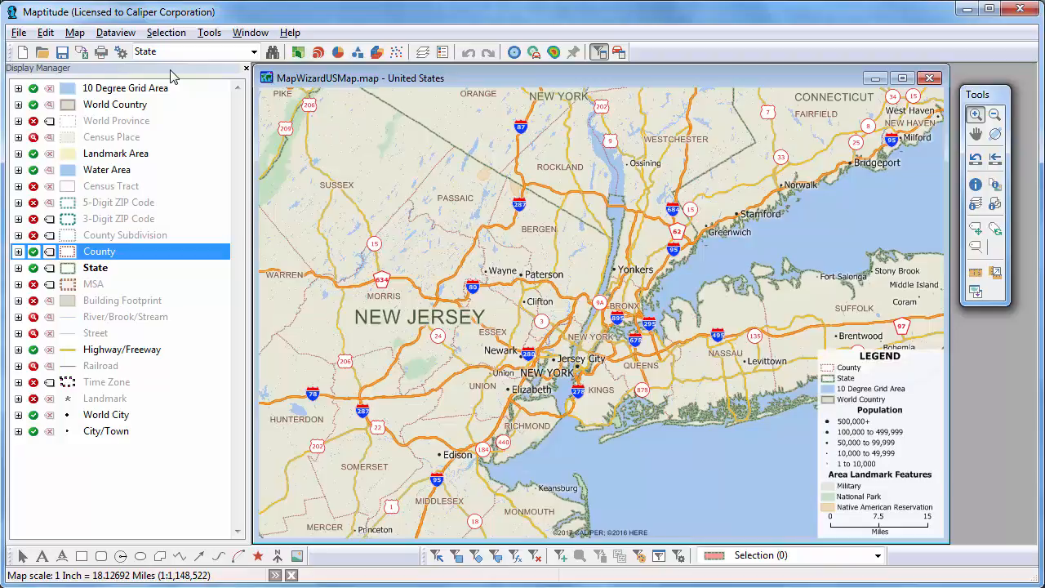
pyautogui.rightClick(112, 202)
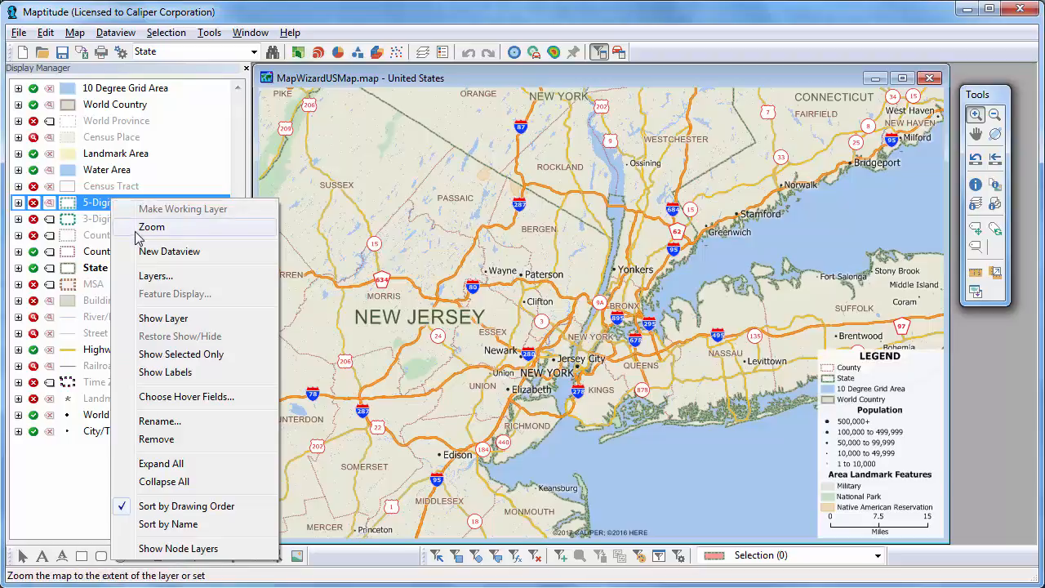
pyautogui.click(149, 258)
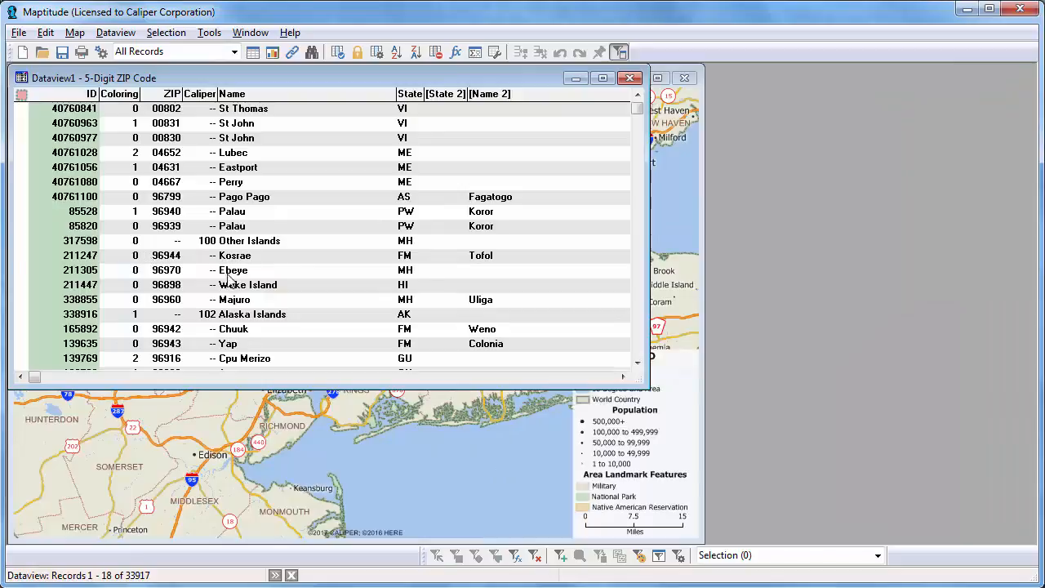
pyautogui.moveTo(651, 167); pyautogui.dragTo(964, 204)
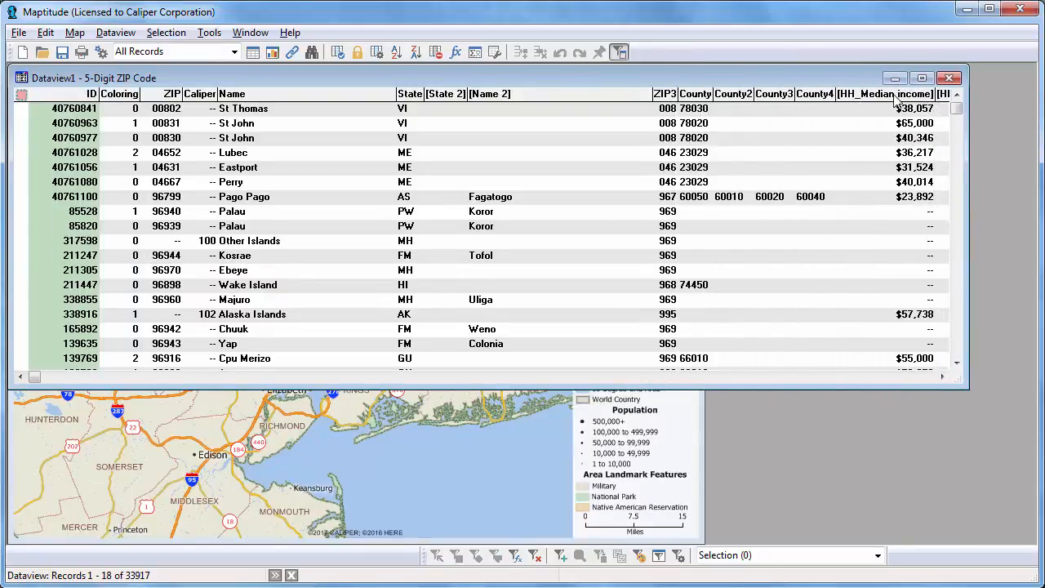
pyautogui.moveTo(896, 97)
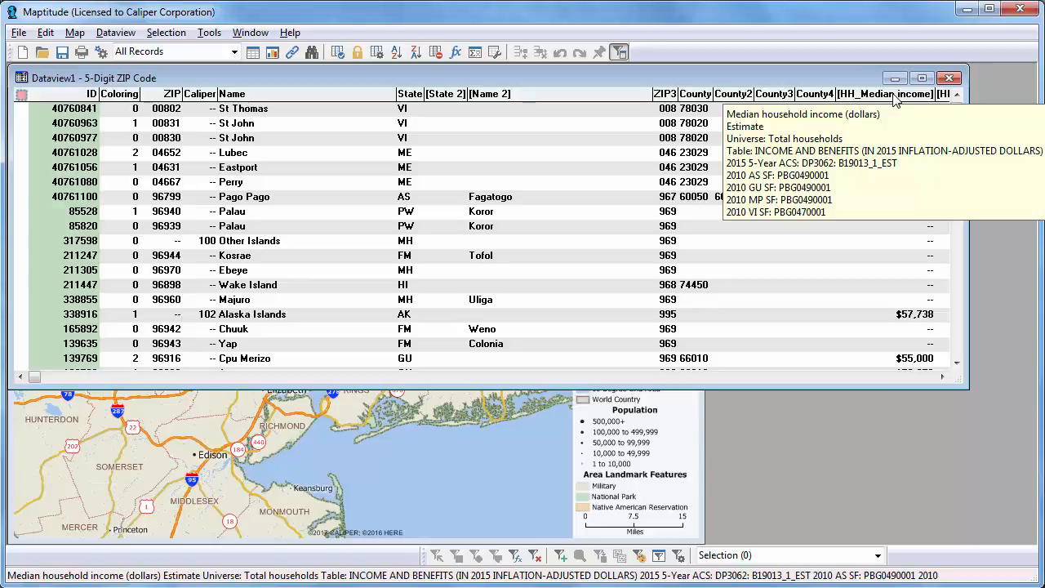
pyautogui.click(895, 94)
pyautogui.click(949, 78)
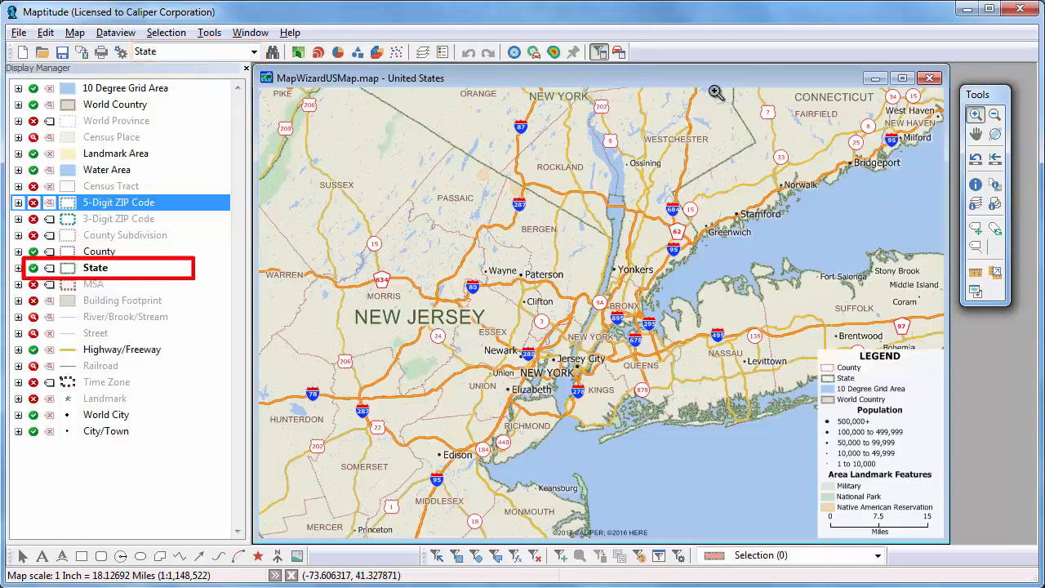
# Use the Info tool to show New York state's data record, then close it
pyautogui.click(976, 185)
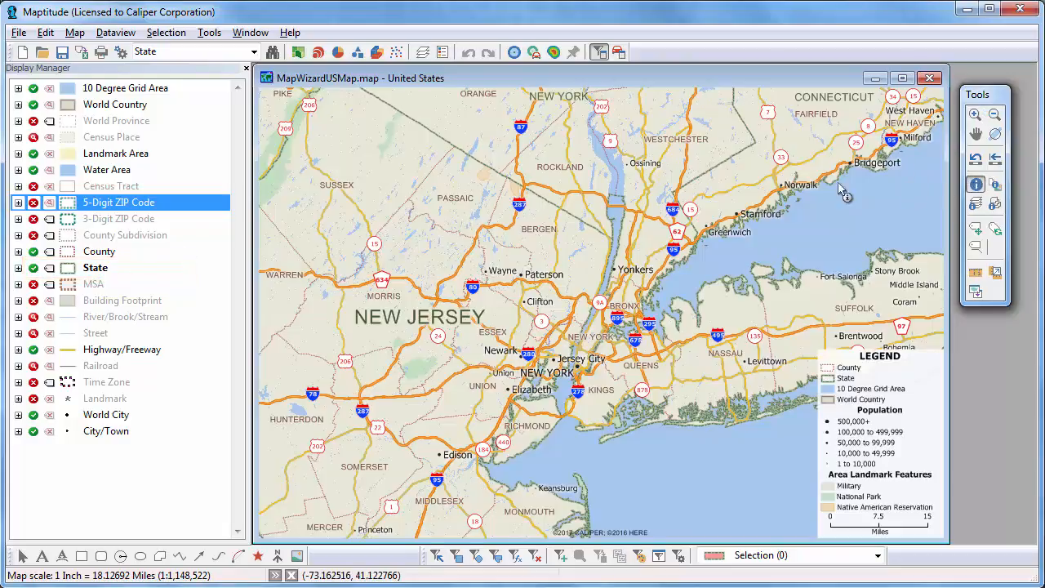
pyautogui.click(675, 168)
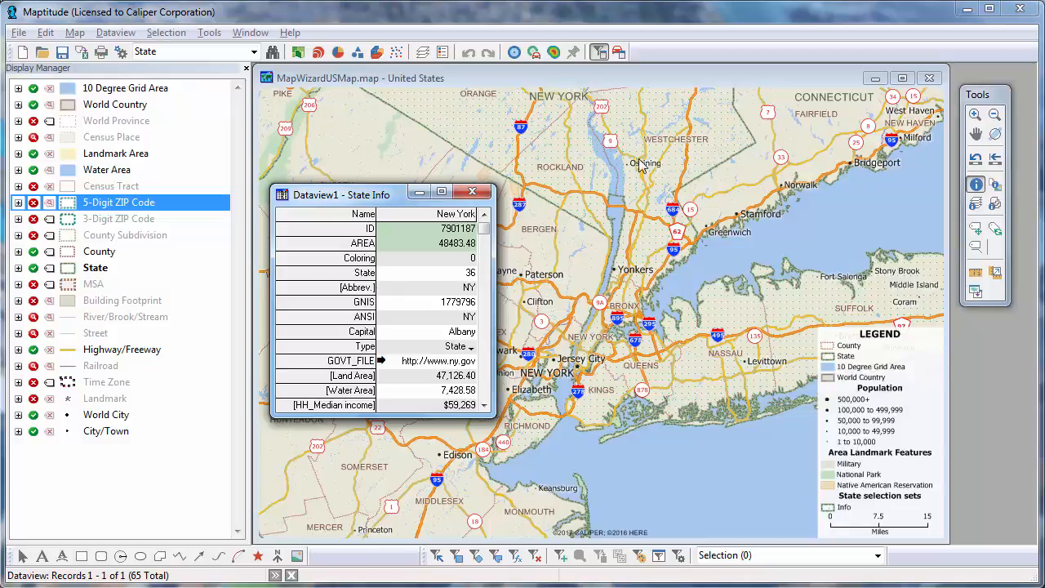
pyautogui.click(419, 193)
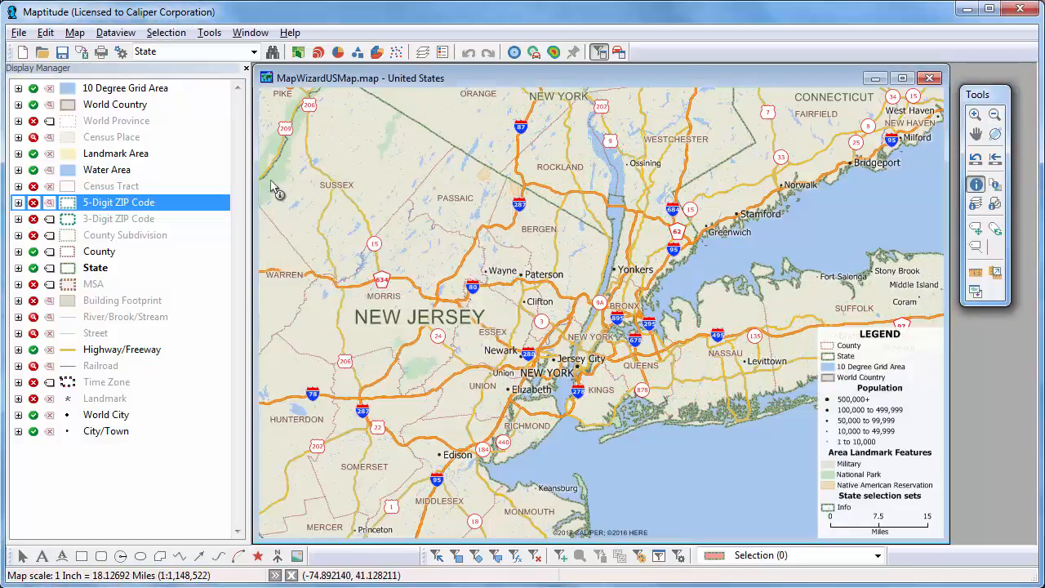
# Make County the working layer and view Westchester County's info, then close it
pyautogui.click(250, 52)
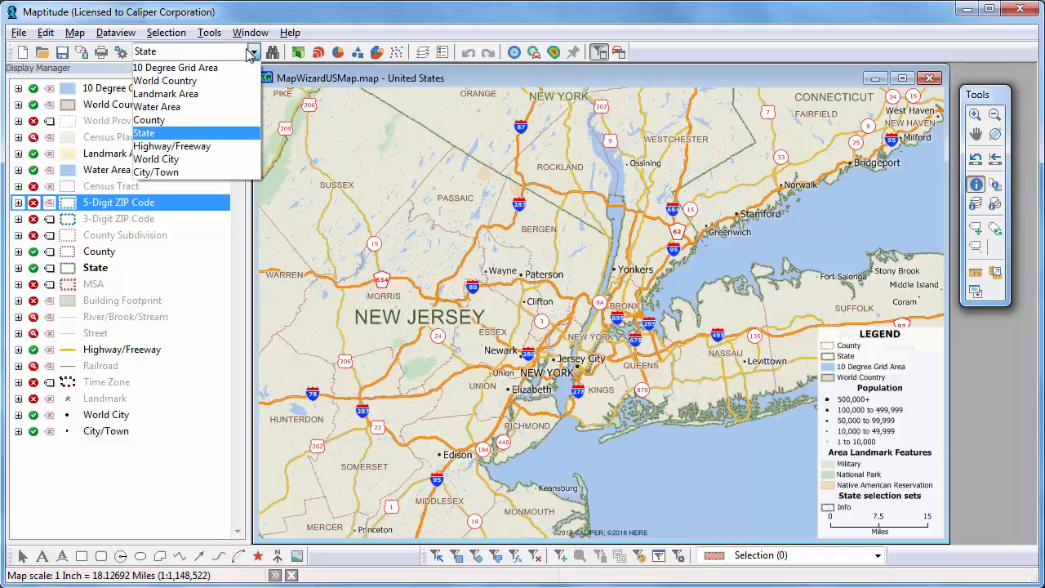
pyautogui.click(234, 120)
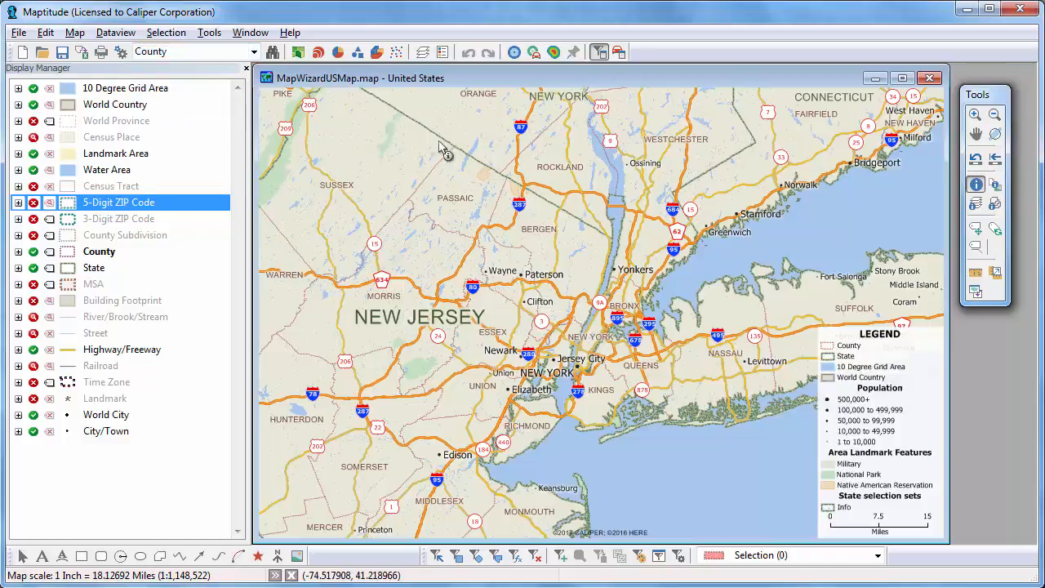
pyautogui.click(664, 164)
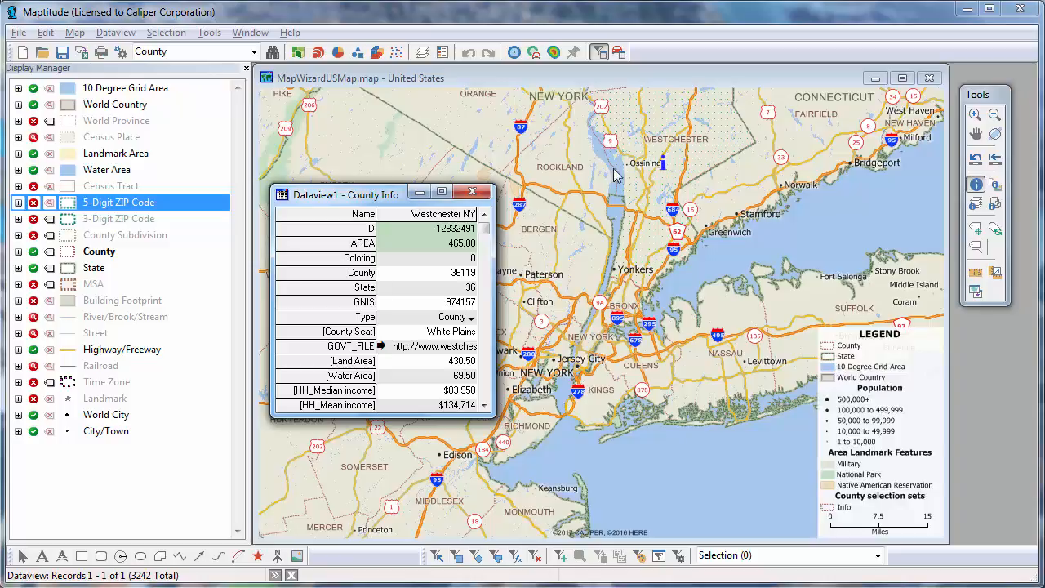
pyautogui.click(479, 194)
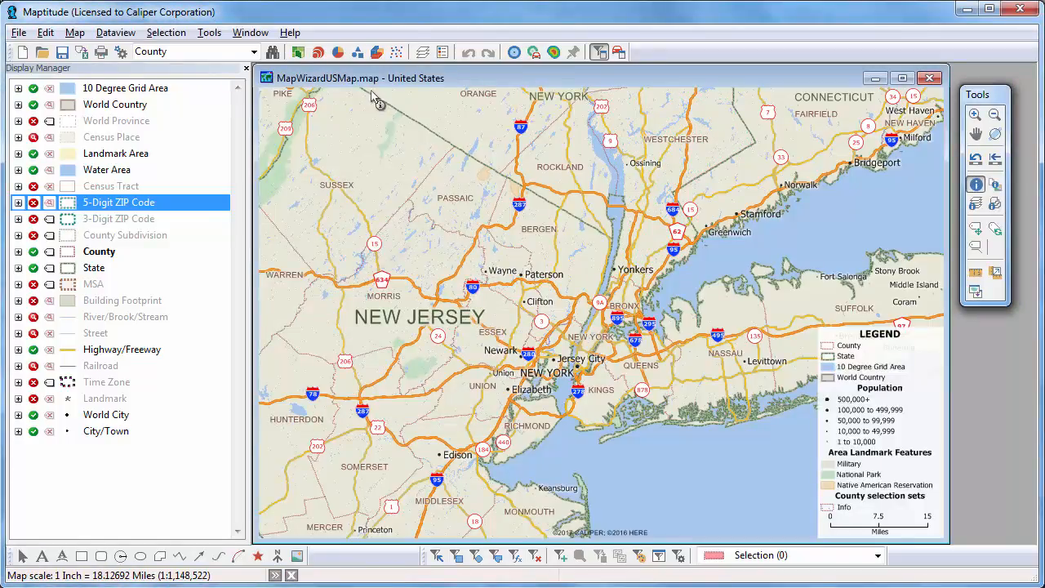
pyautogui.click(298, 54)
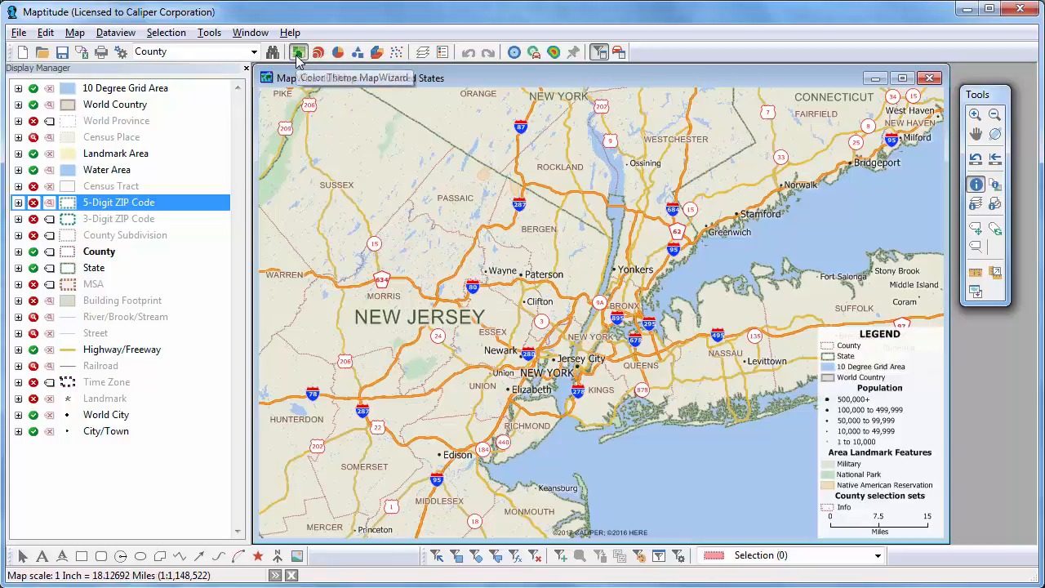
# Shade the counties by [HH_Median income] using 8 optimal-break classes
pyautogui.click(472, 265)
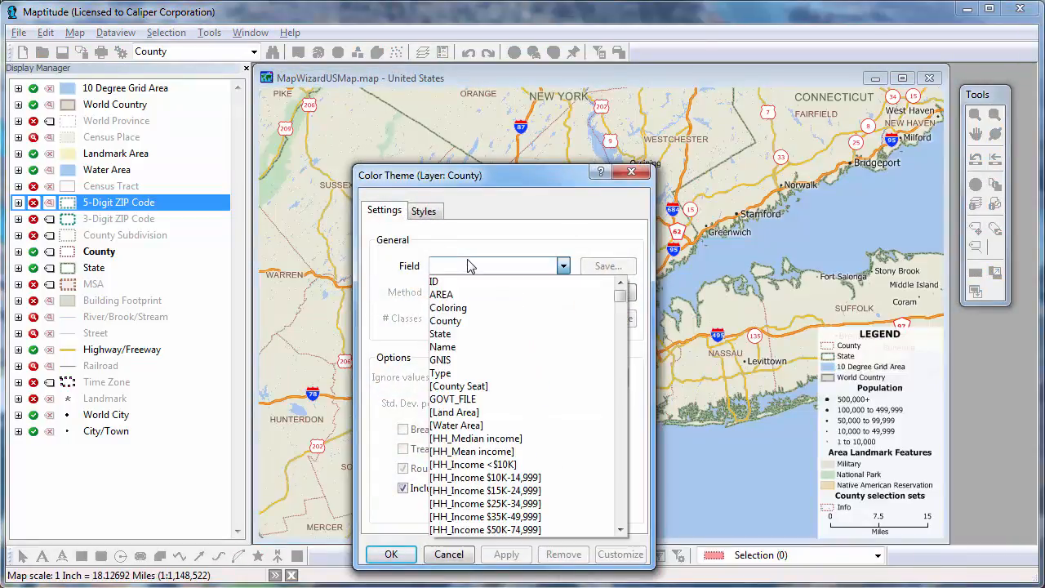
pyautogui.click(550, 446)
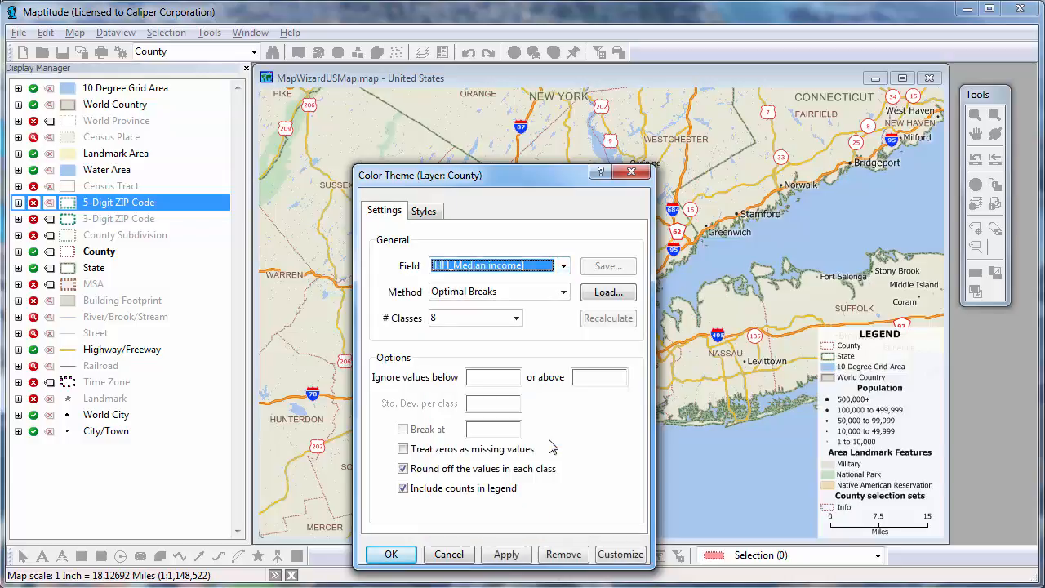
pyautogui.click(406, 556)
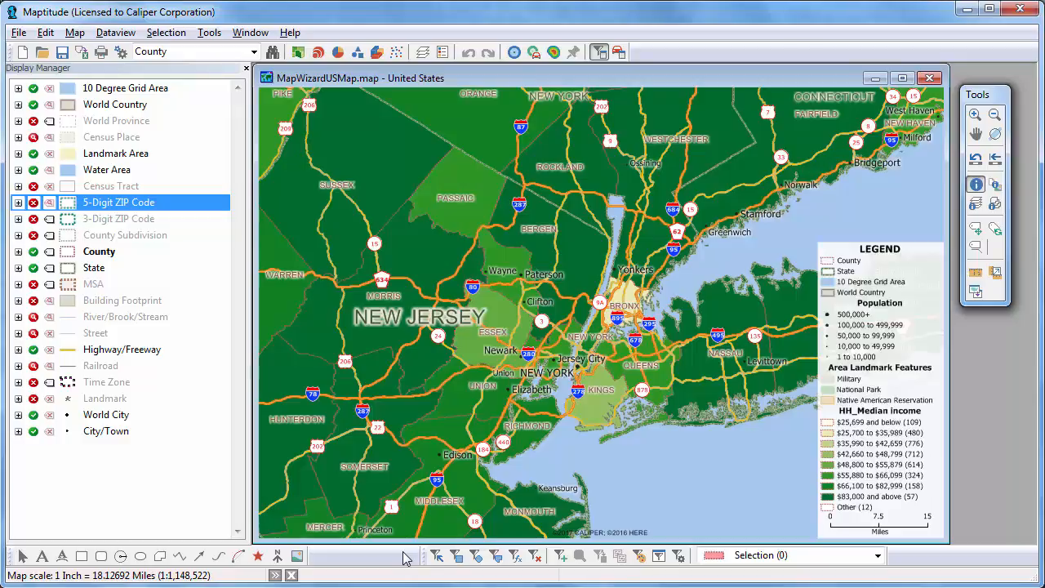
# Make Highway/Freeway the working layer and circle-select the highways around Newark
pyautogui.rightClick(148, 356)
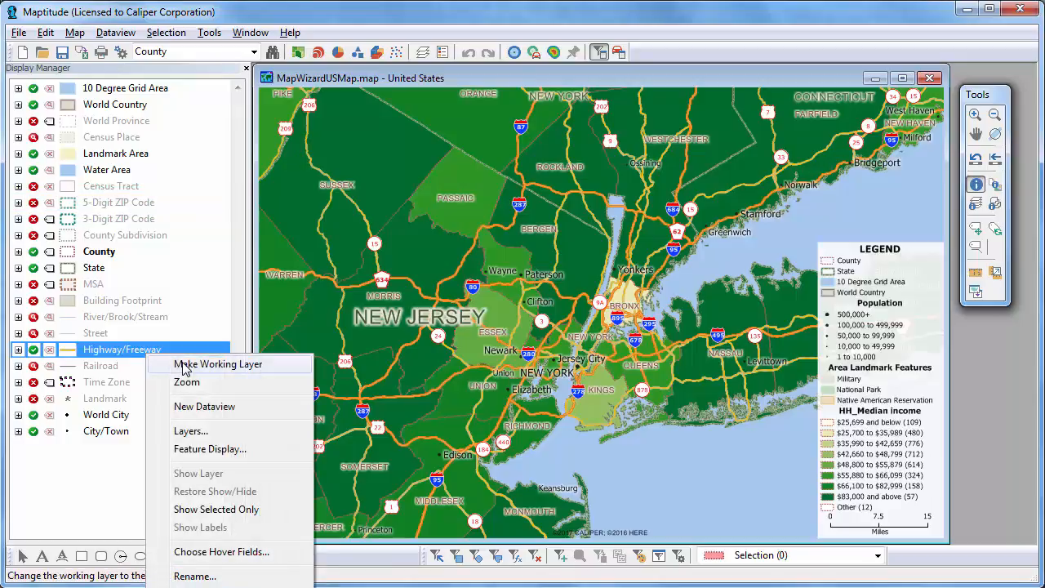
pyautogui.click(183, 367)
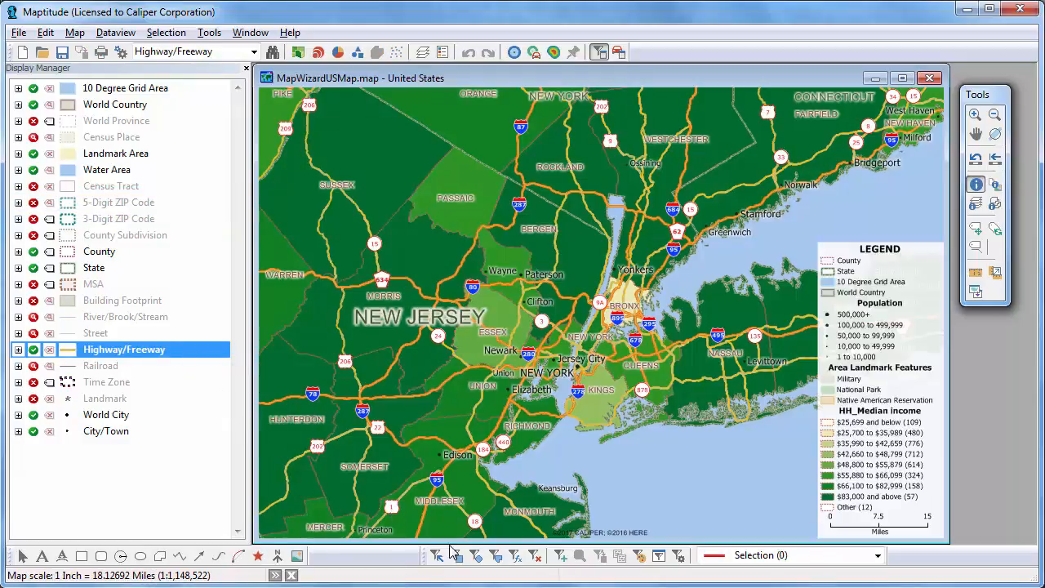
pyautogui.click(480, 556)
pyautogui.moveTo(476, 334); pyautogui.dragTo(580, 427)
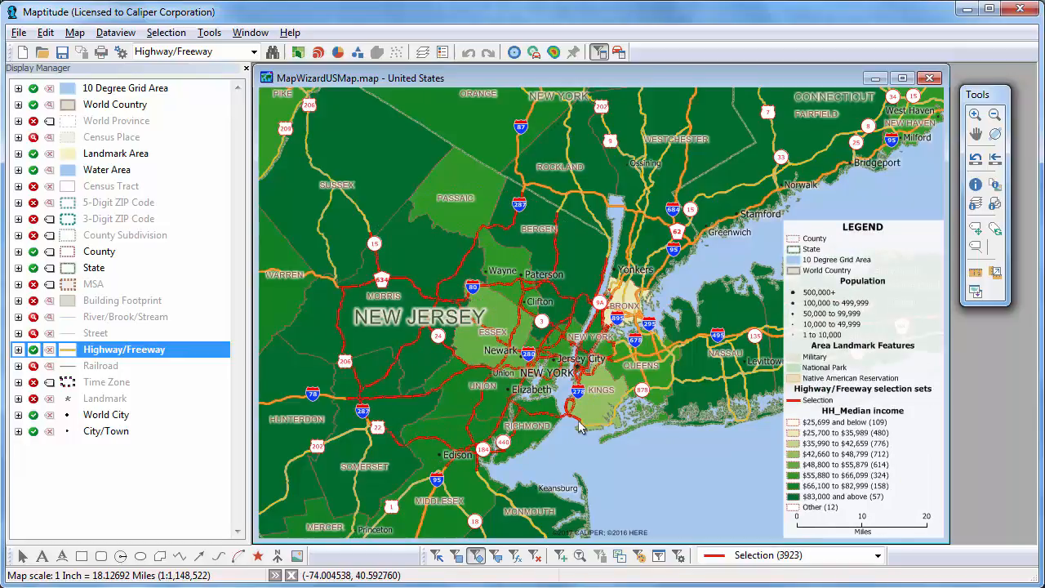
pyautogui.click(18, 33)
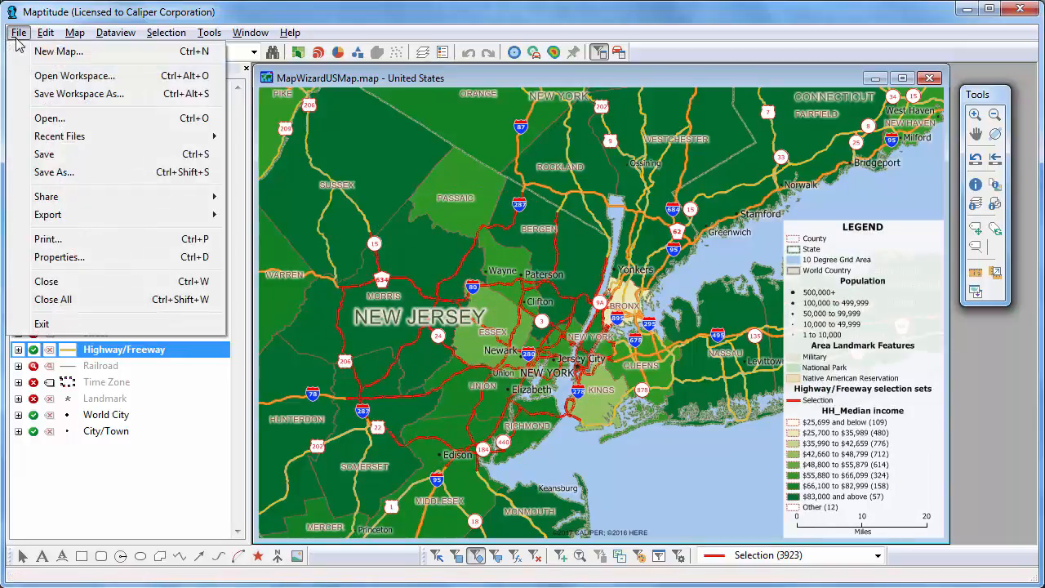
# Save the workspace as 'My work', then close all open windows
pyautogui.click(79, 93)
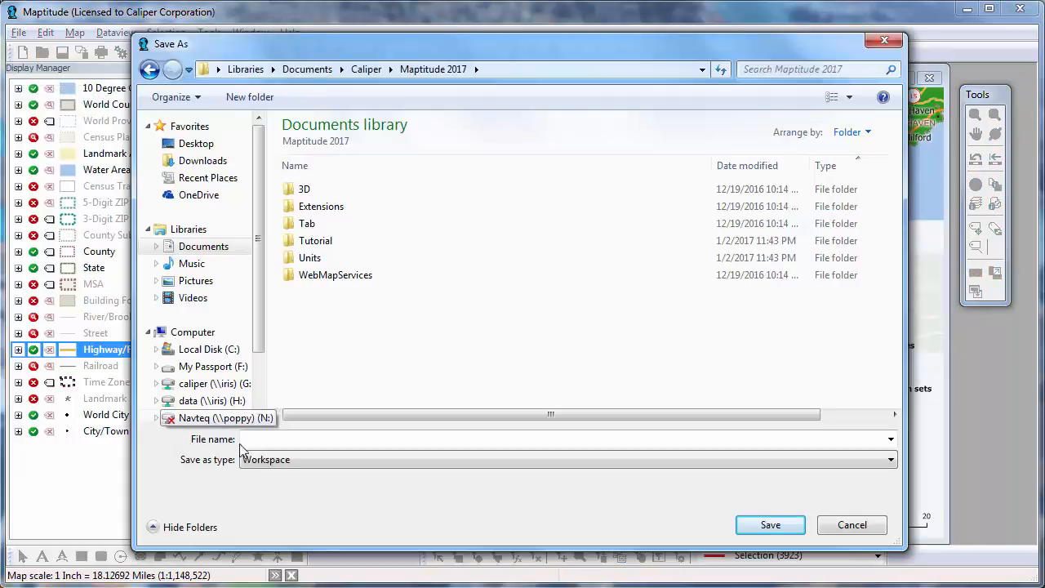
pyautogui.click(252, 441)
pyautogui.write('My work')
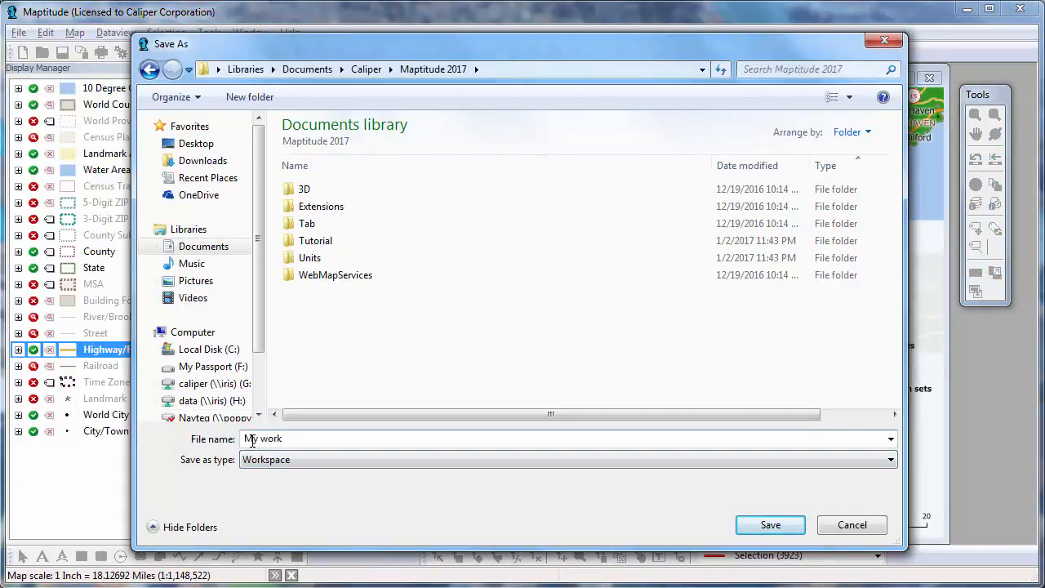
pyautogui.press('Return')
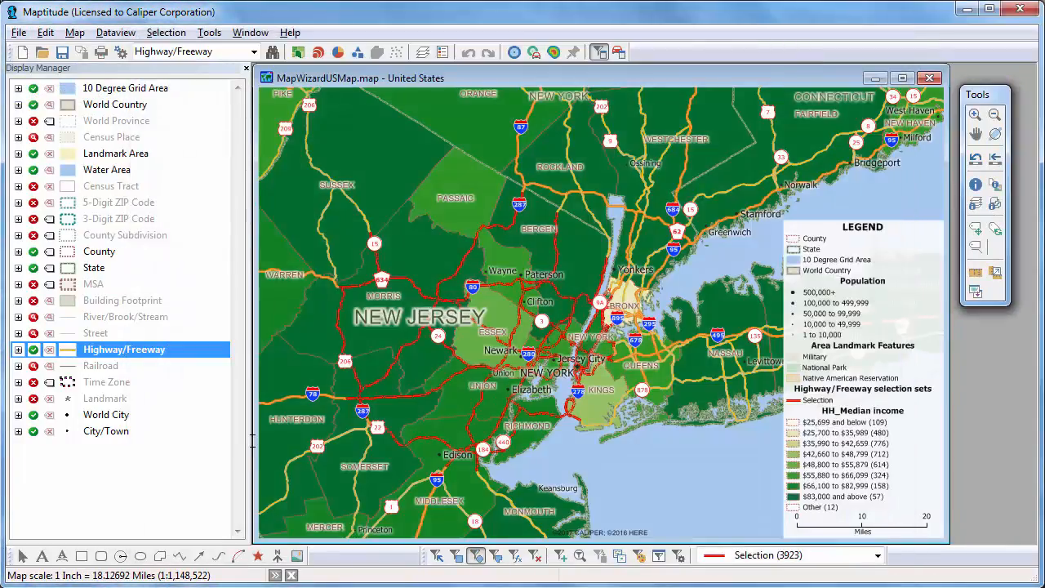
pyautogui.click(18, 32)
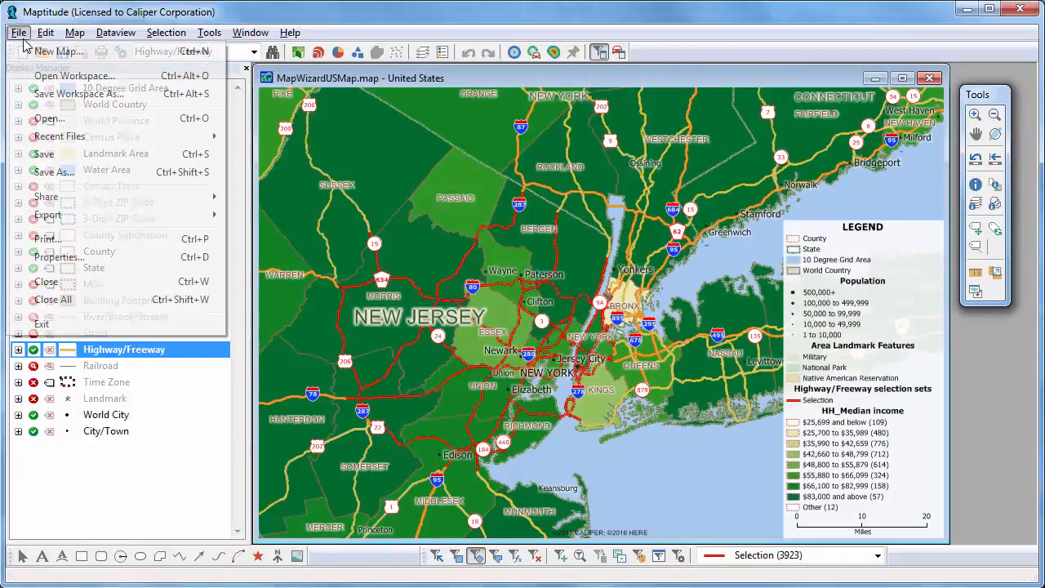
pyautogui.click(123, 299)
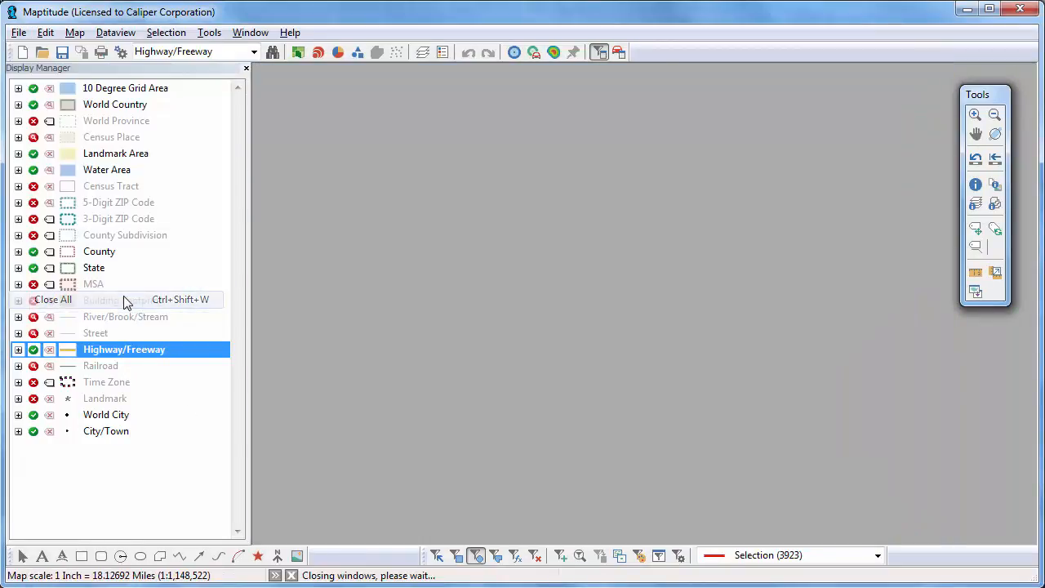